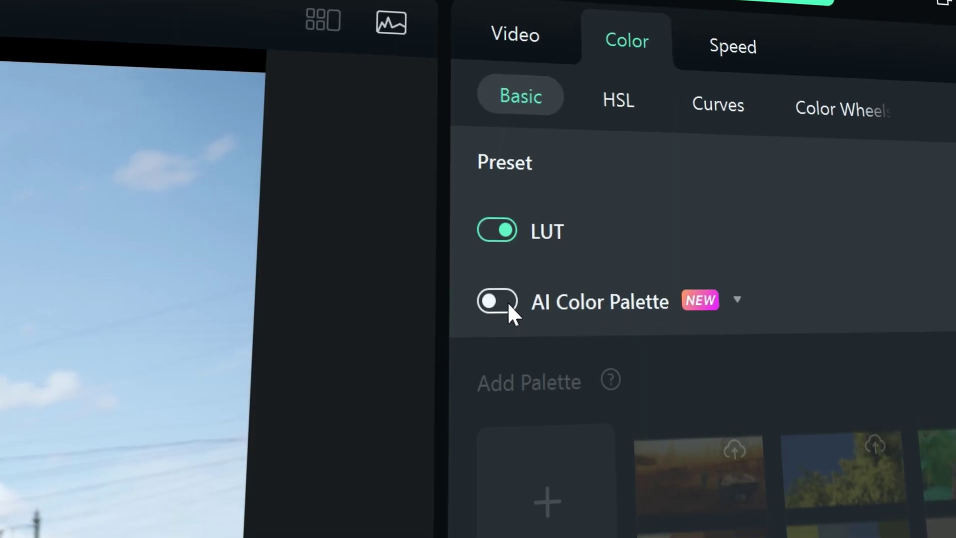
Step: Turn on the AI Color Palette toggle in the Color tab's Basic section
left_click(501, 301)
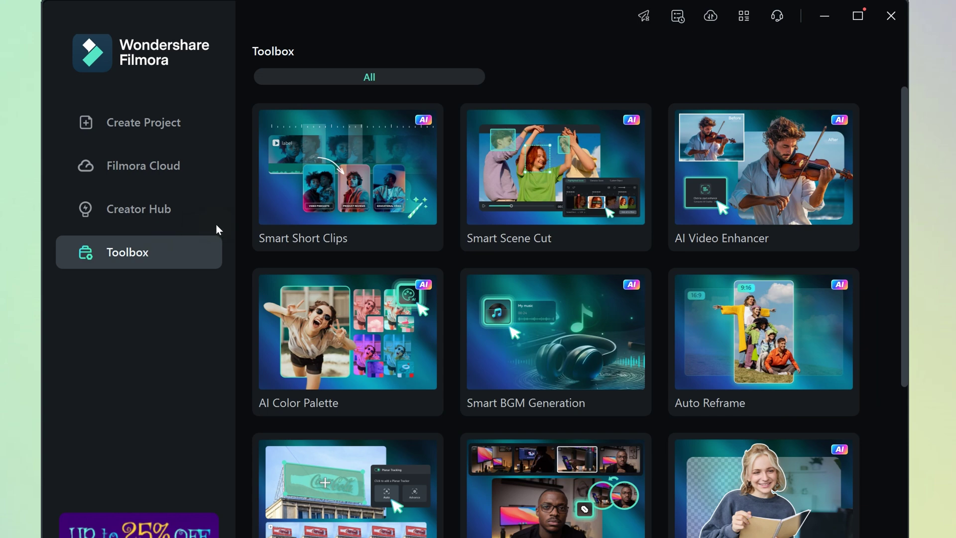
Step: Launch the AI Color Palette tool into the project editor and show the clip's Color settings
scroll(355, 267, "down", 2)
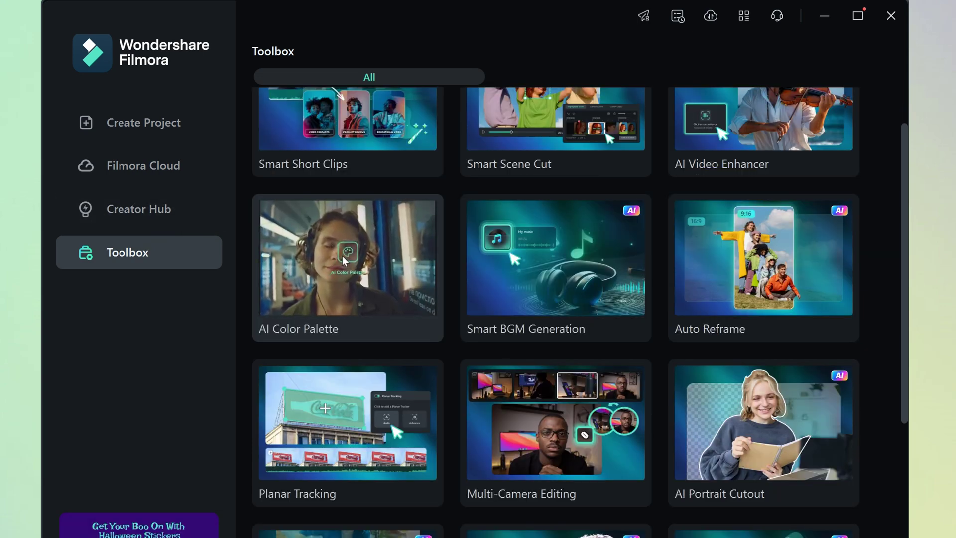
left_click(356, 268)
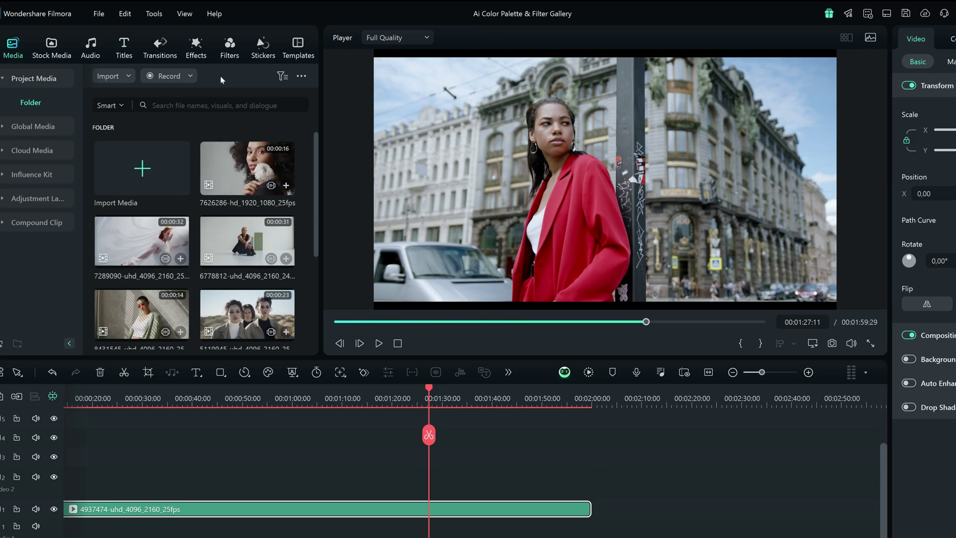
left_click(156, 14)
mouse_move(194, 89)
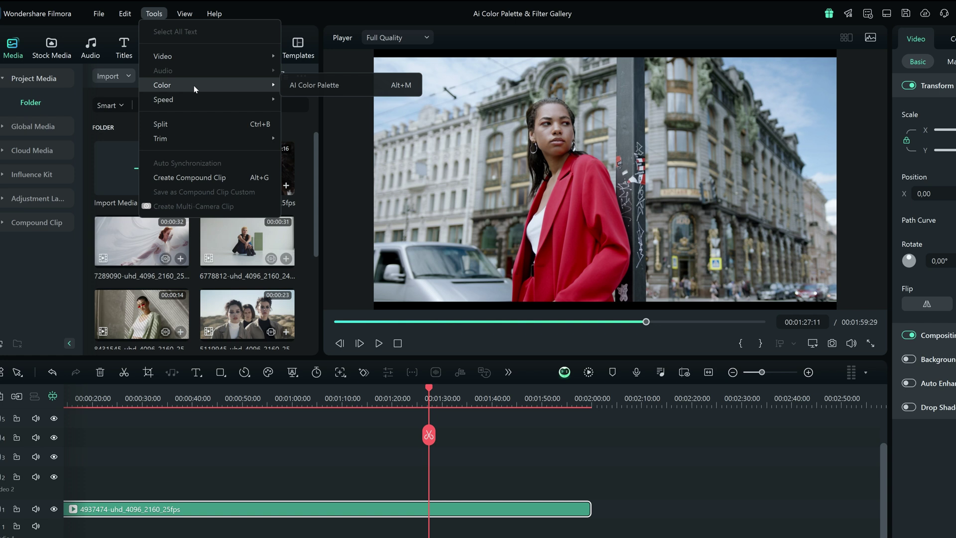
left_click(314, 85)
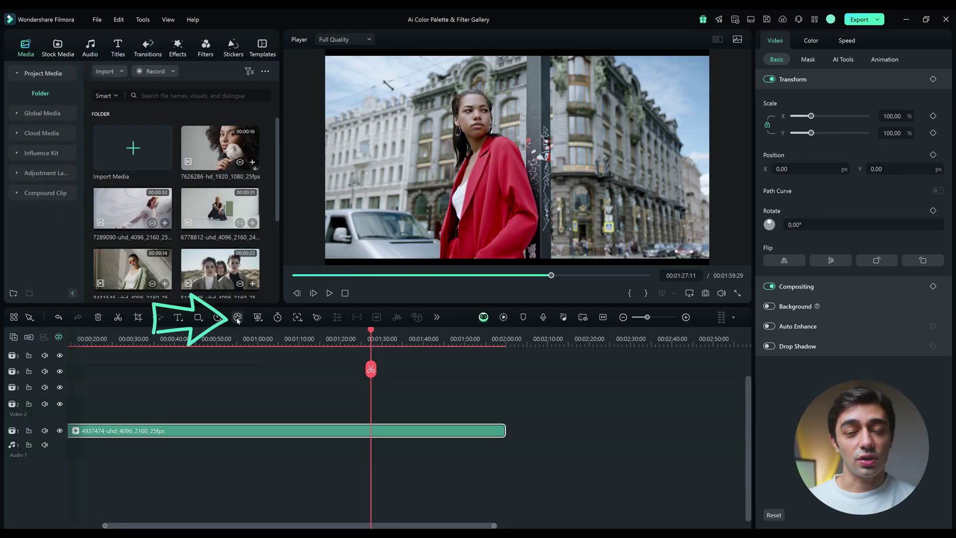
left_click(237, 318)
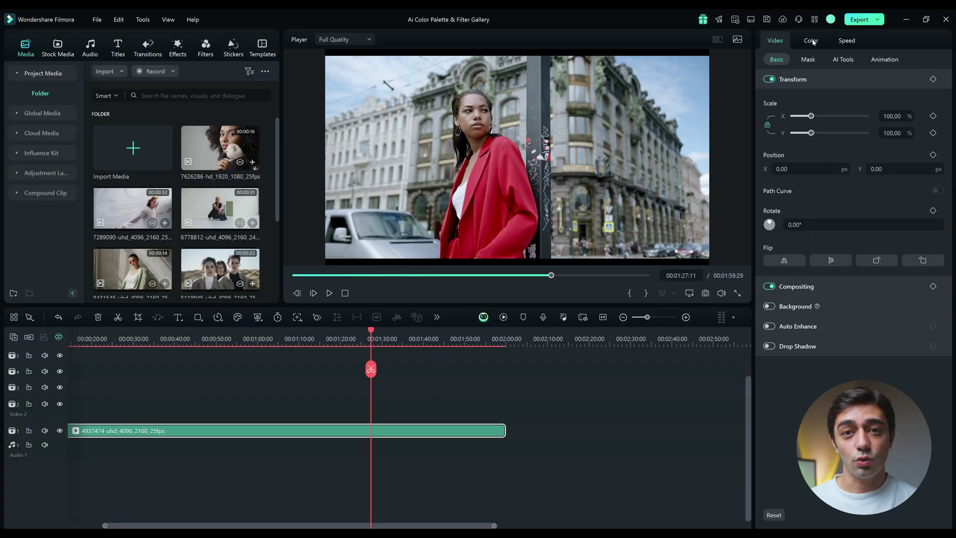
left_click(811, 42)
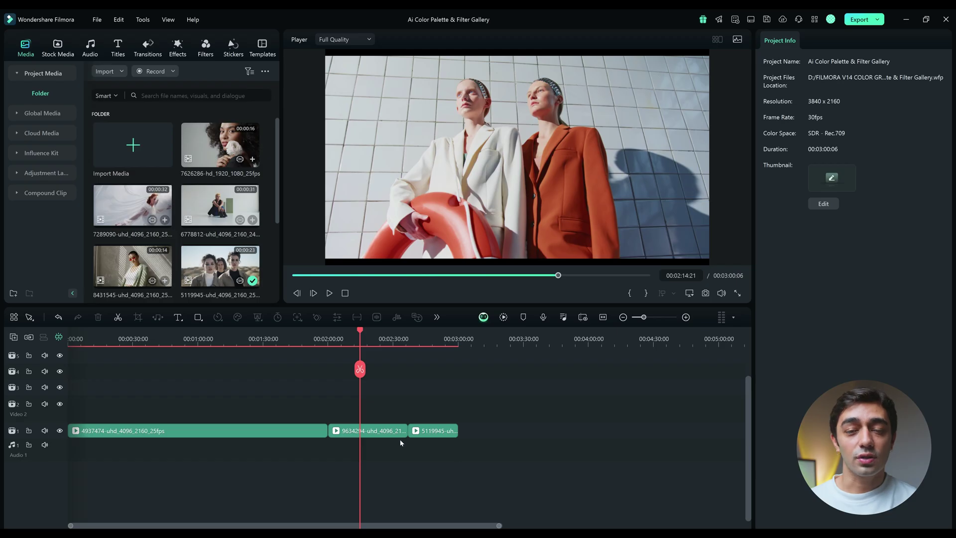
Step: Generate My Palette4 from a timeline reference frame and apply it to the middle clip
left_click(382, 433)
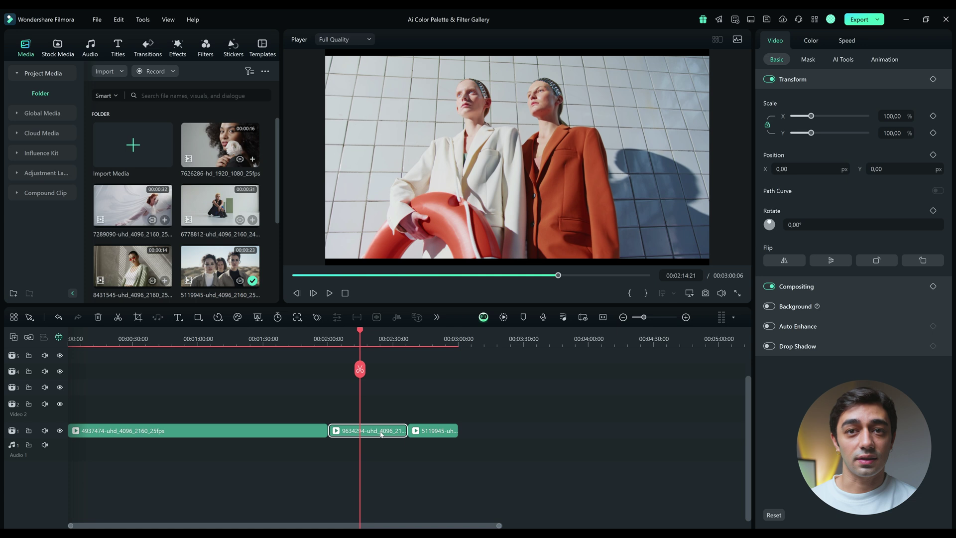
left_click(806, 42)
left_click(770, 119)
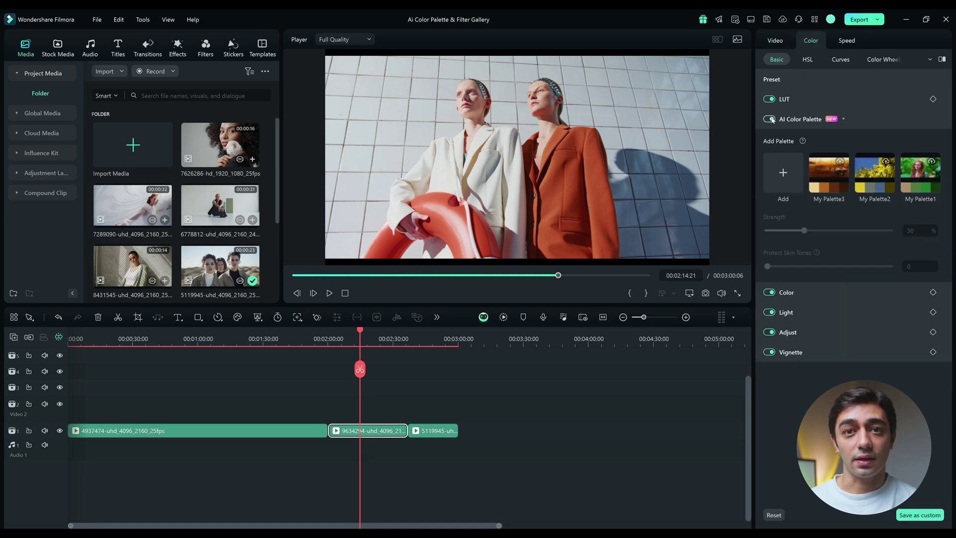
left_click(785, 179)
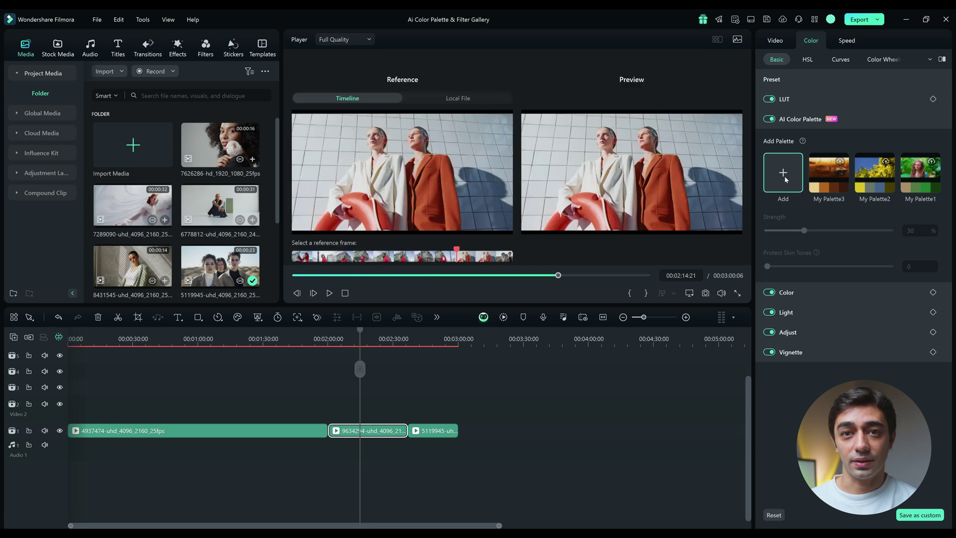
left_click(458, 99)
left_click(349, 98)
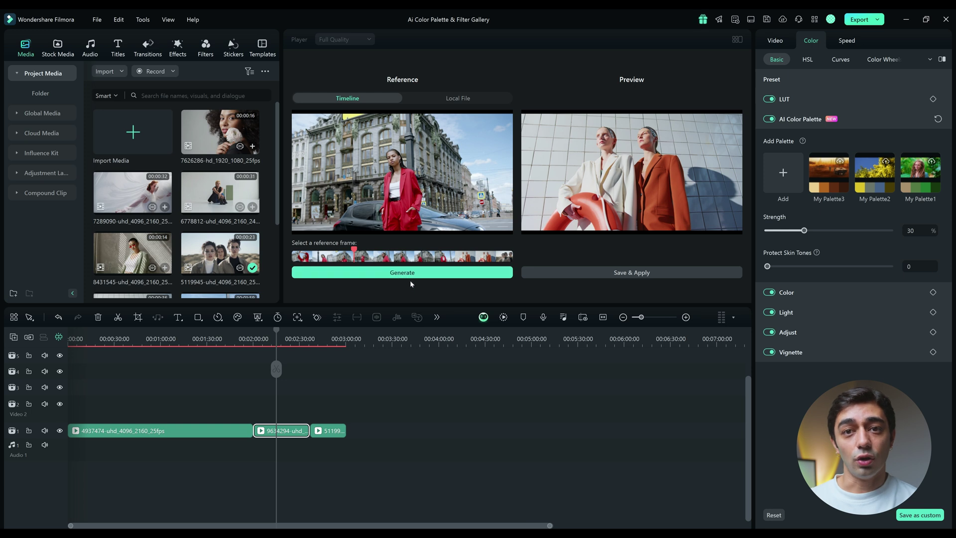
left_click(625, 273)
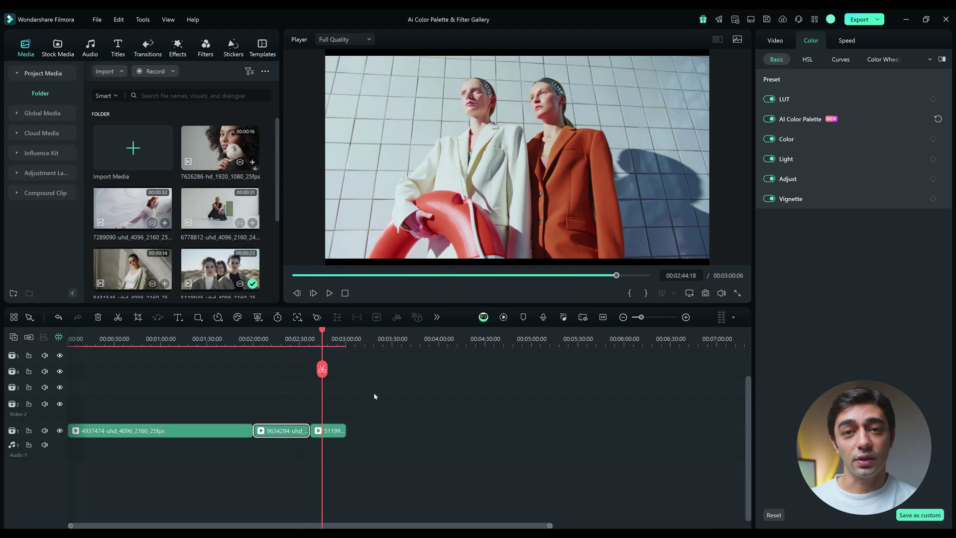
Step: Create My Palette5 from Blade Runner Look.jpg and apply it to the desert clip
left_click(800, 120)
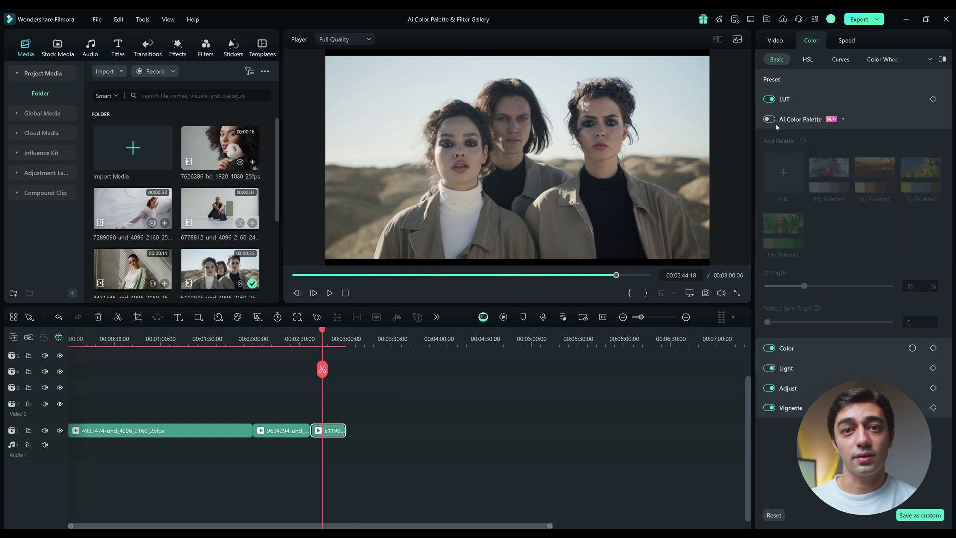
left_click(770, 119)
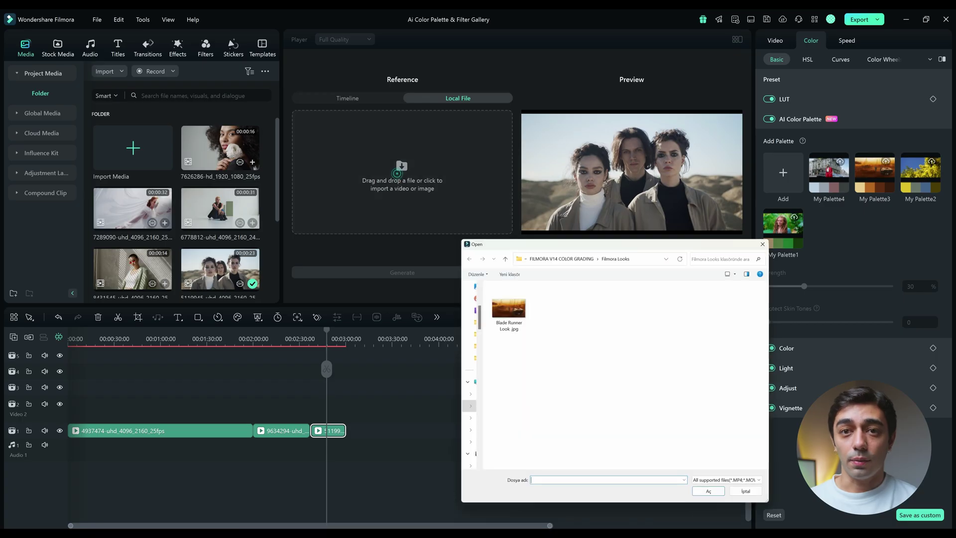
left_click(711, 494)
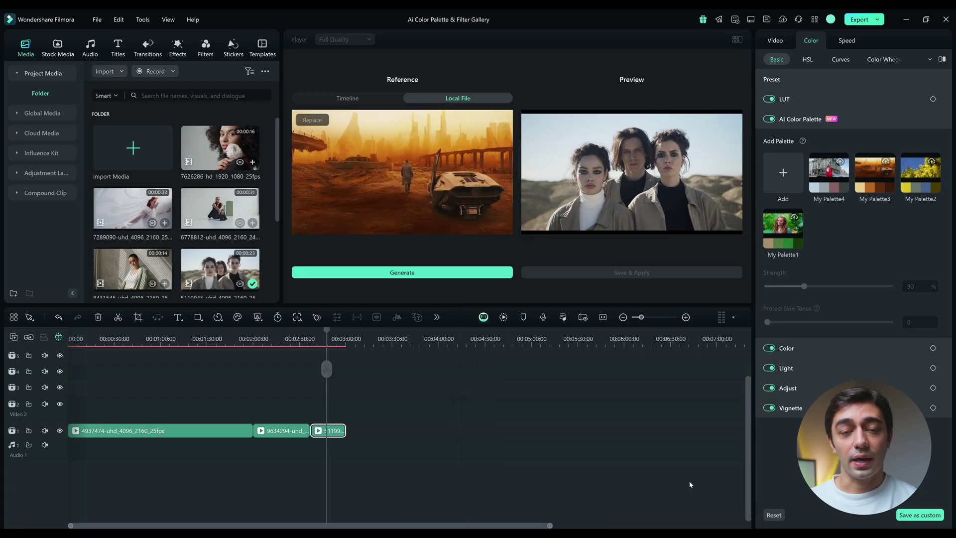
left_click(406, 277)
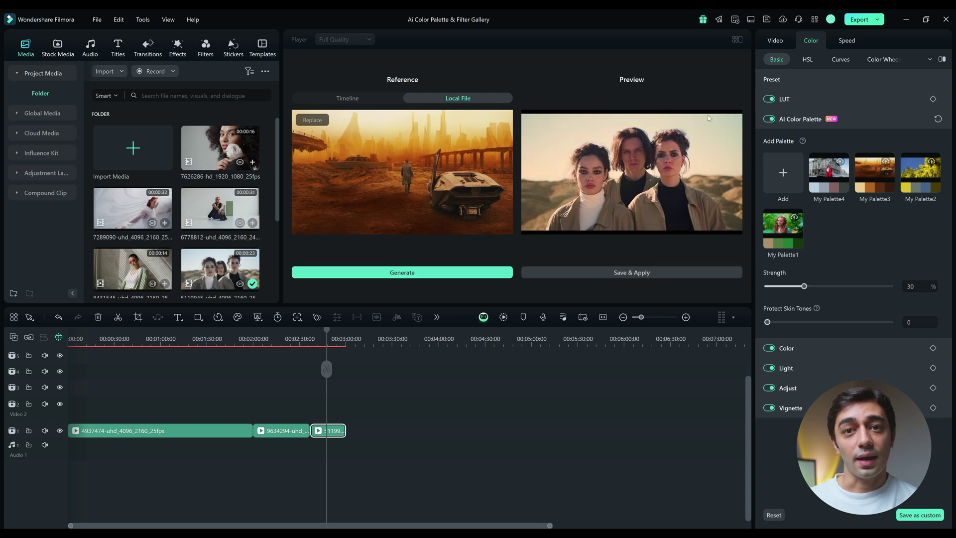
left_click(626, 273)
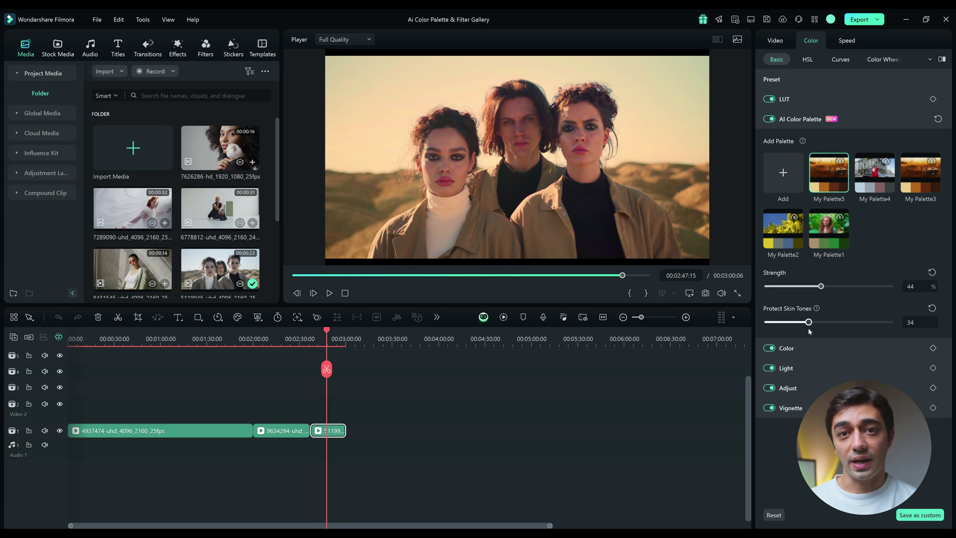
Step: Compare the desert clip's grade off and on, then save it as custom preset My Preset1
left_click(769, 119)
left_click(769, 120)
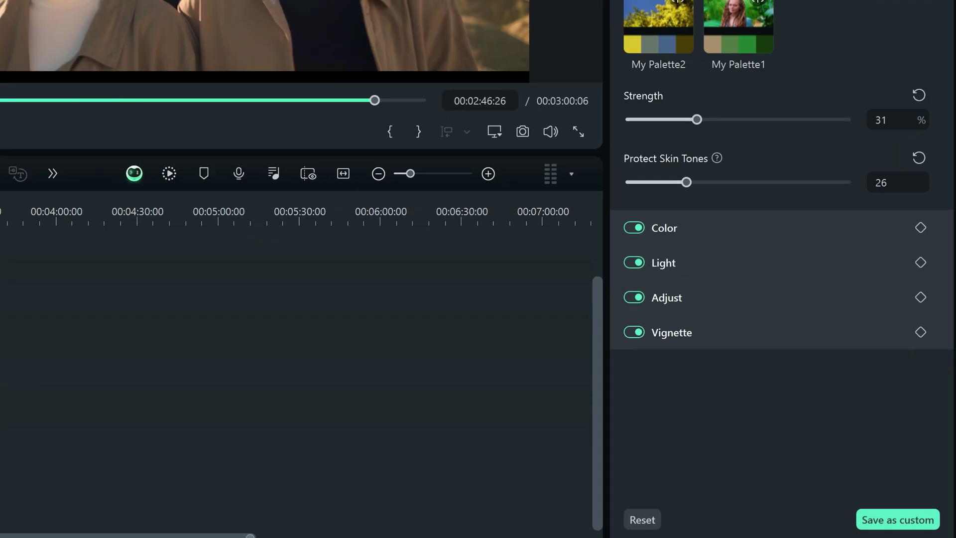
left_click(902, 521)
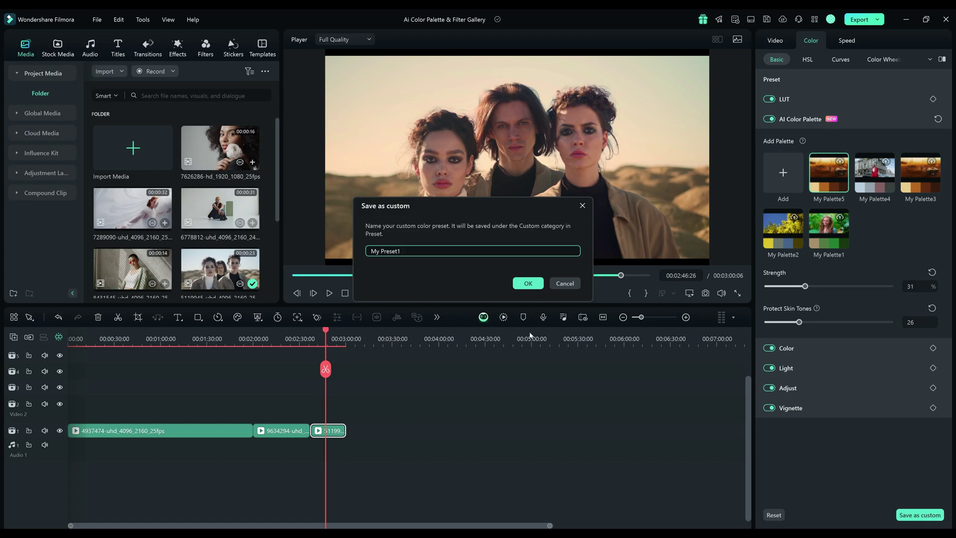
left_click(528, 284)
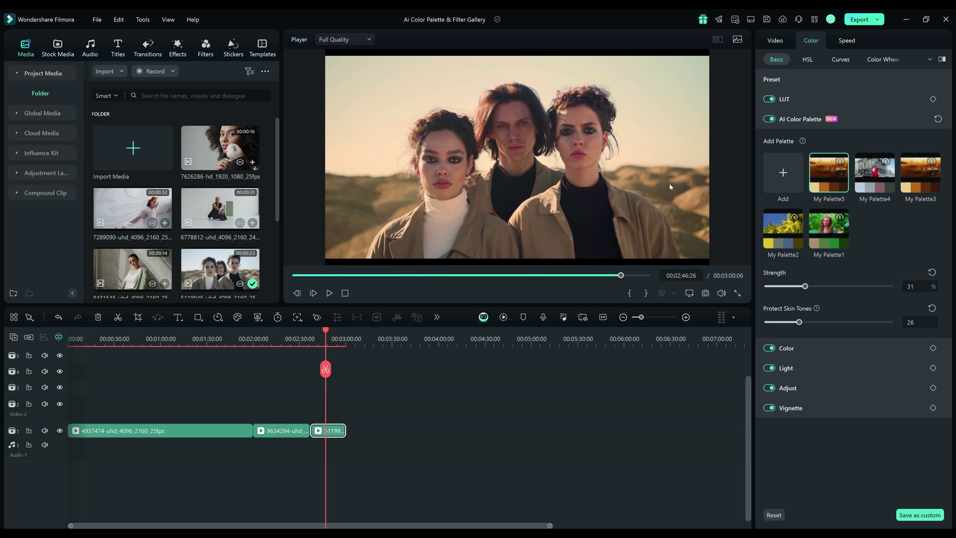
left_click(777, 82)
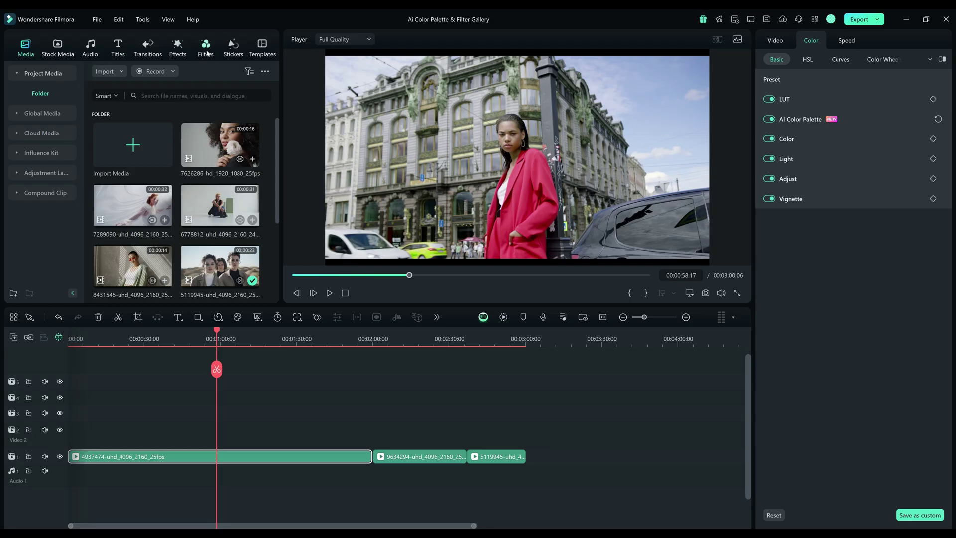
left_click(206, 50)
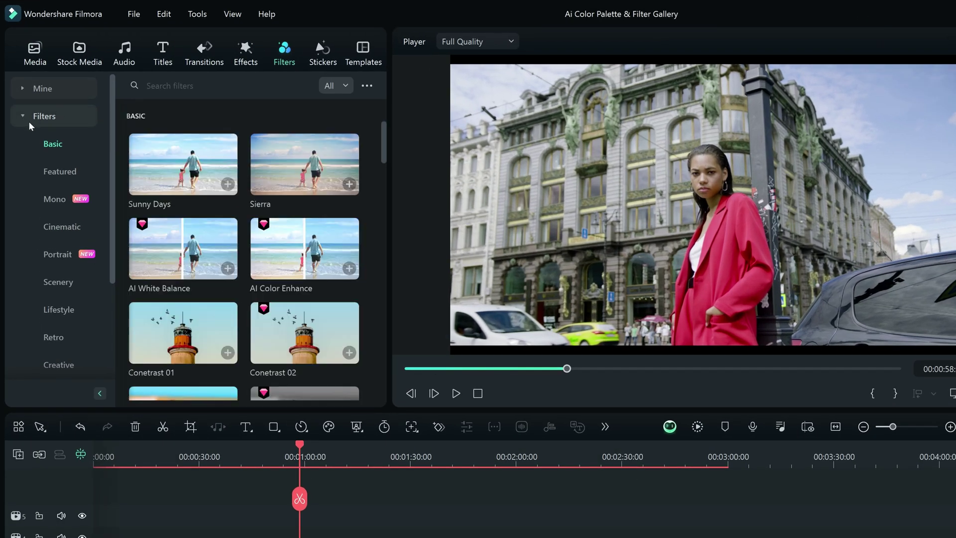
left_click(57, 172)
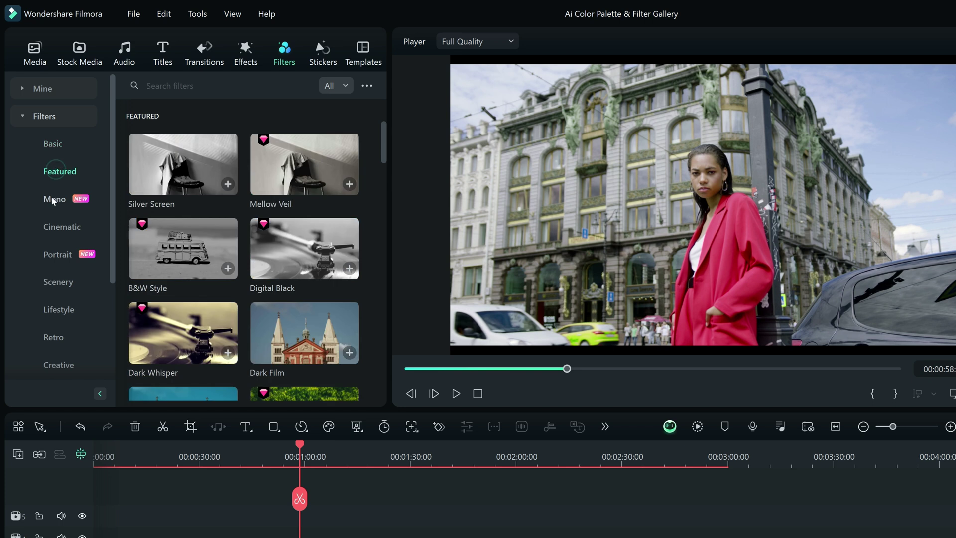
left_click(53, 200)
left_click(51, 225)
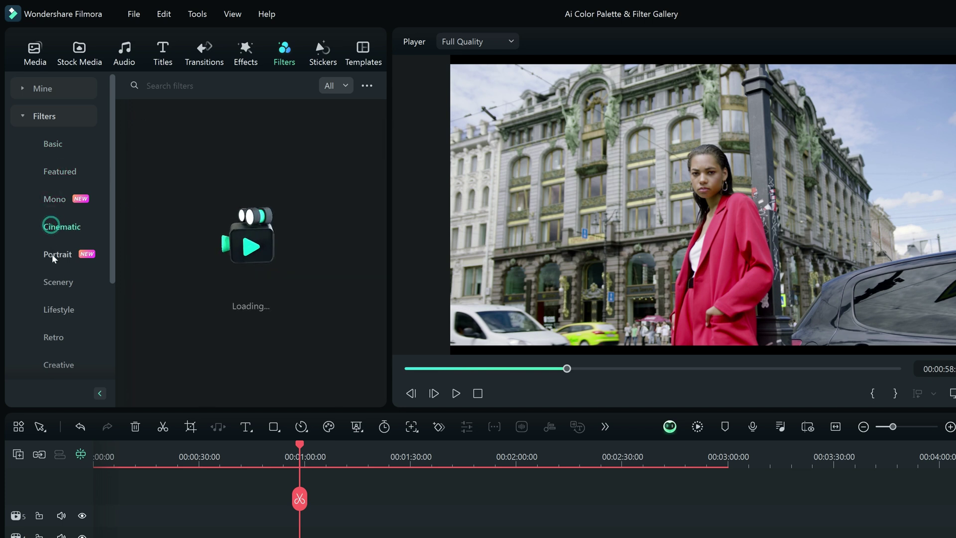
scroll(164, 242, "down", 10)
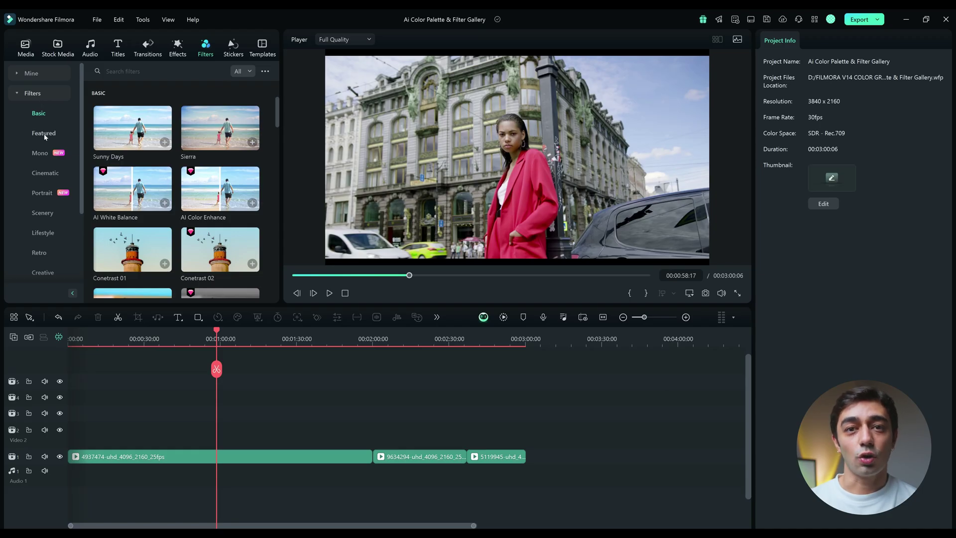
Step: Preview Dark Film, then put Tan Tone over clip one at 73% opacity, skin protection 46
left_click(43, 133)
scroll(175, 199, "down", 2)
left_click(220, 173)
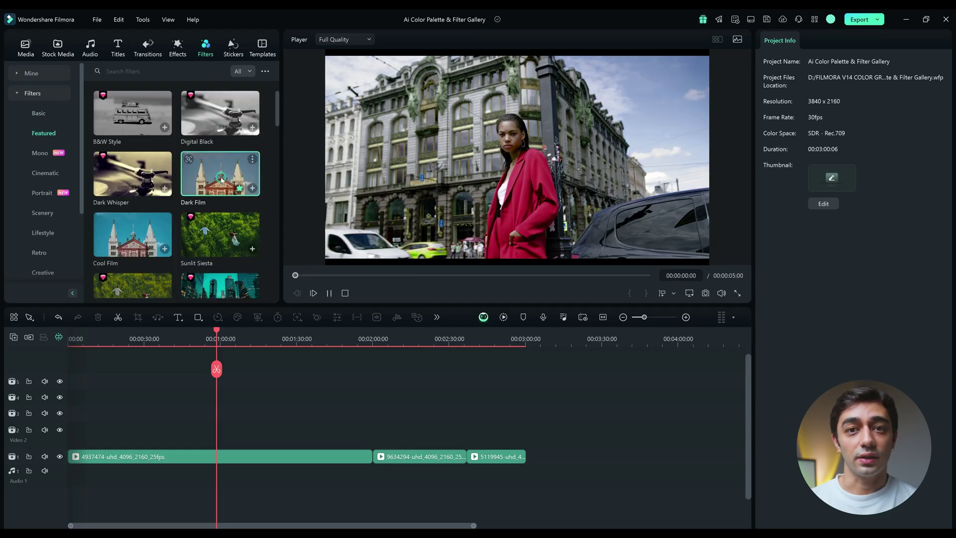
scroll(215, 128, "down", 3)
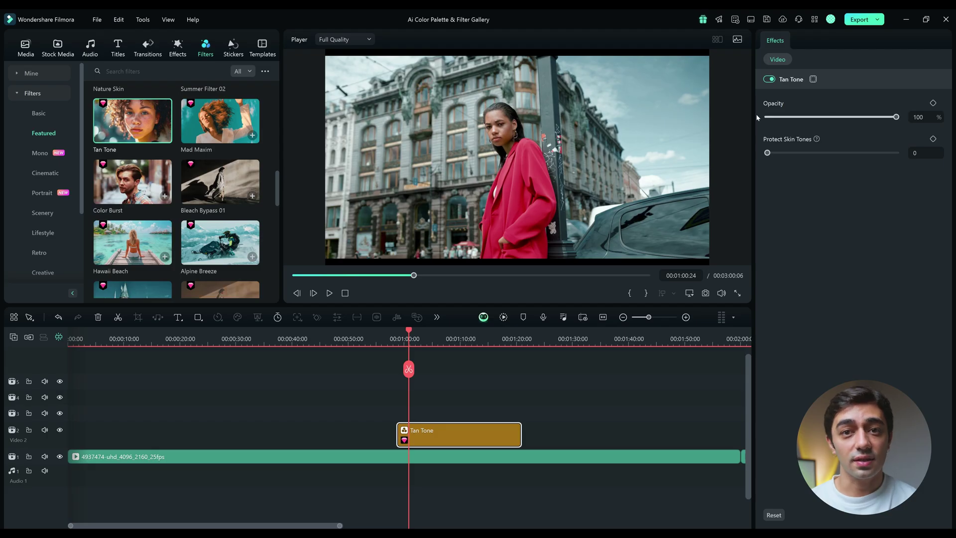
left_click_drag(893, 118, 843, 118)
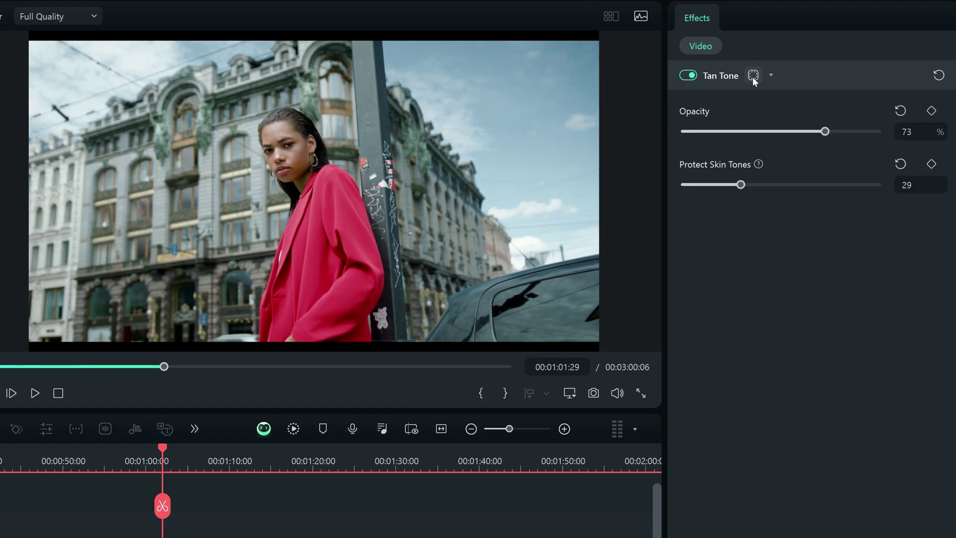
Step: Add a Circle mask to the Tan Tone filter and reshape it around the woman
left_click(813, 79)
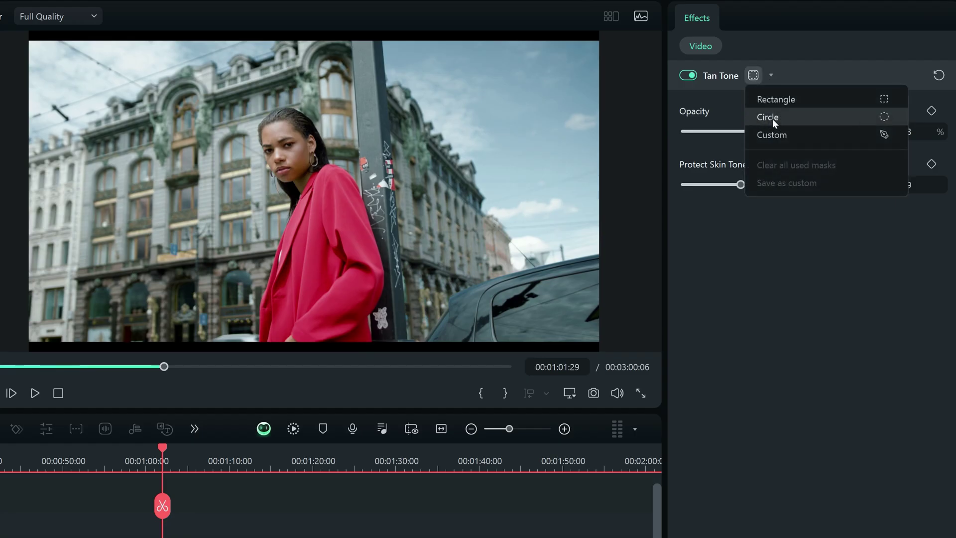
left_click(784, 117)
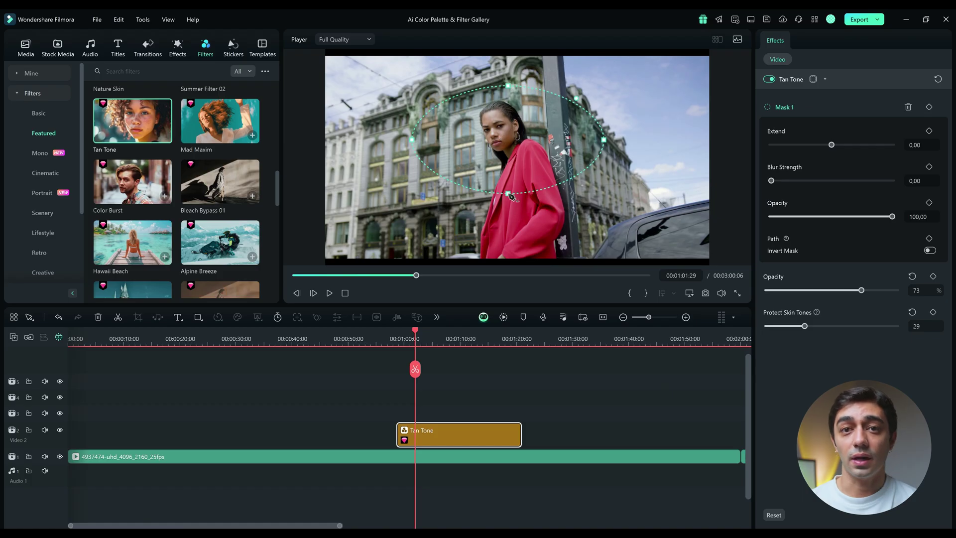
left_click_drag(510, 196, 511, 280)
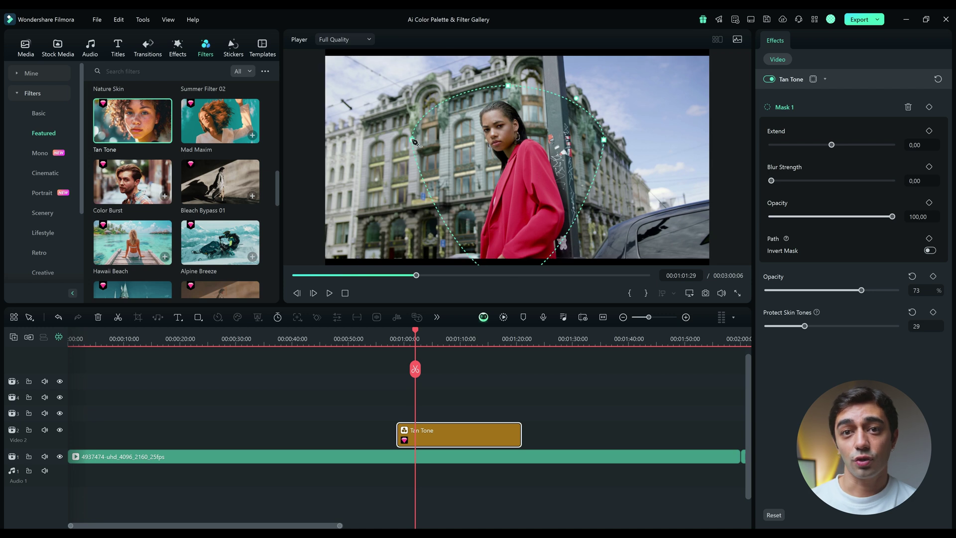
left_click_drag(412, 140, 427, 160)
left_click_drag(564, 244, 580, 255)
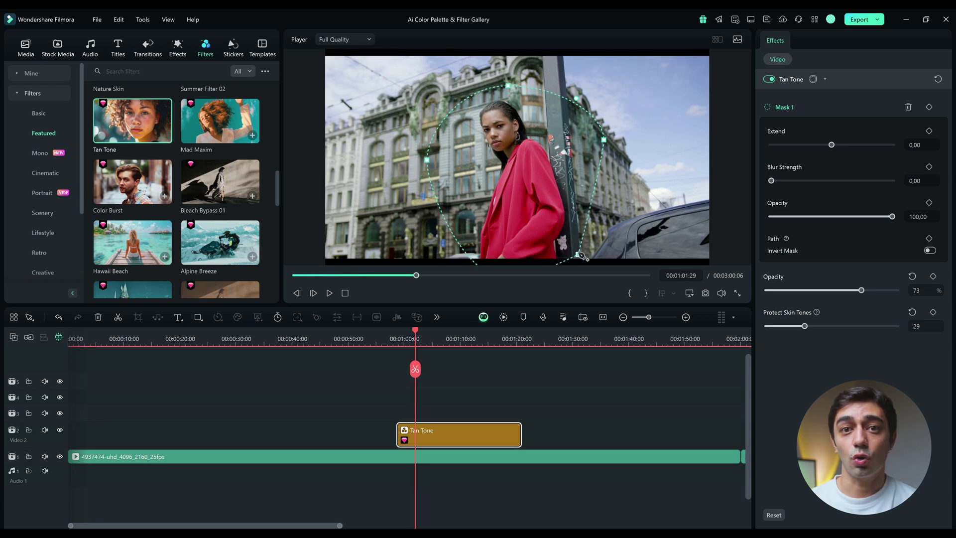
Step: Raise the mask's Blur Strength and invert it so the area outside the woman is tinted
left_click_drag(847, 190, 876, 192)
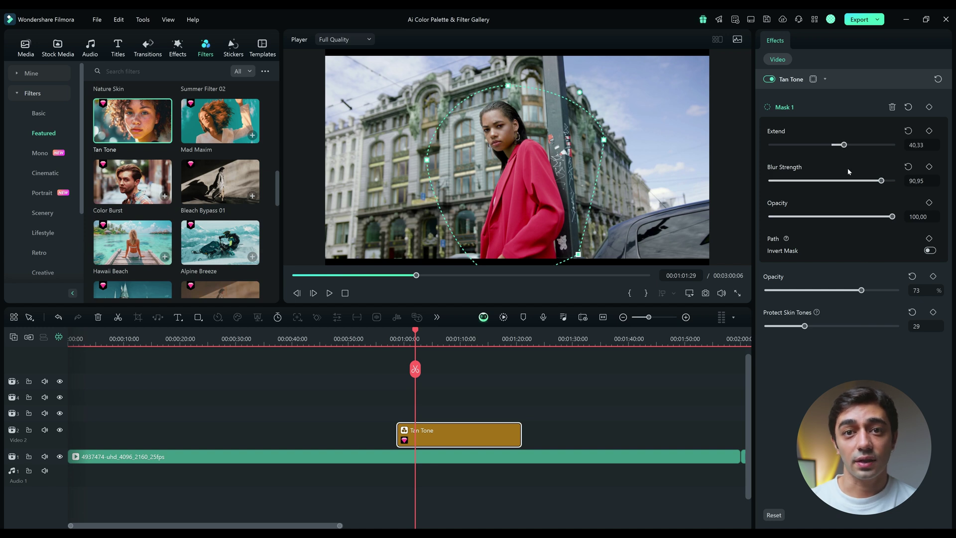
left_click(771, 81)
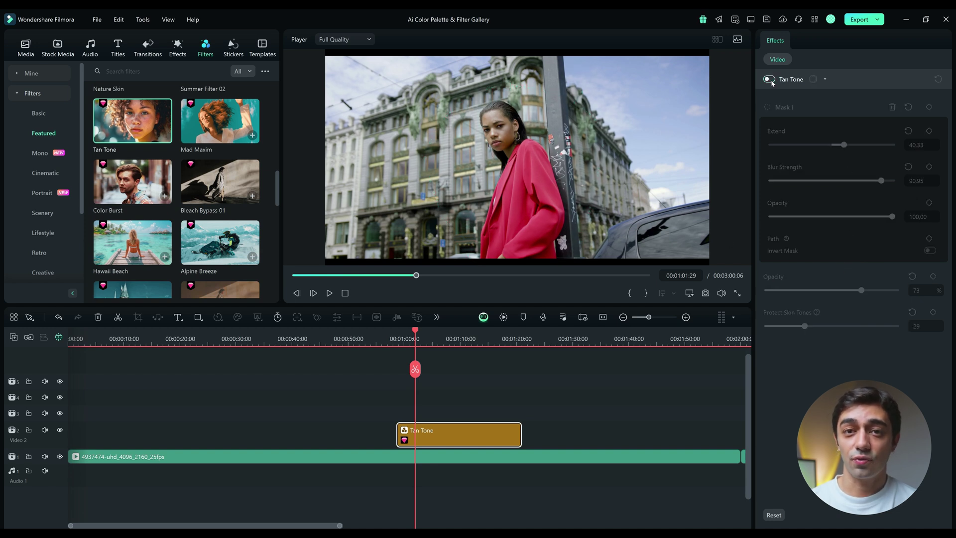
left_click(771, 80)
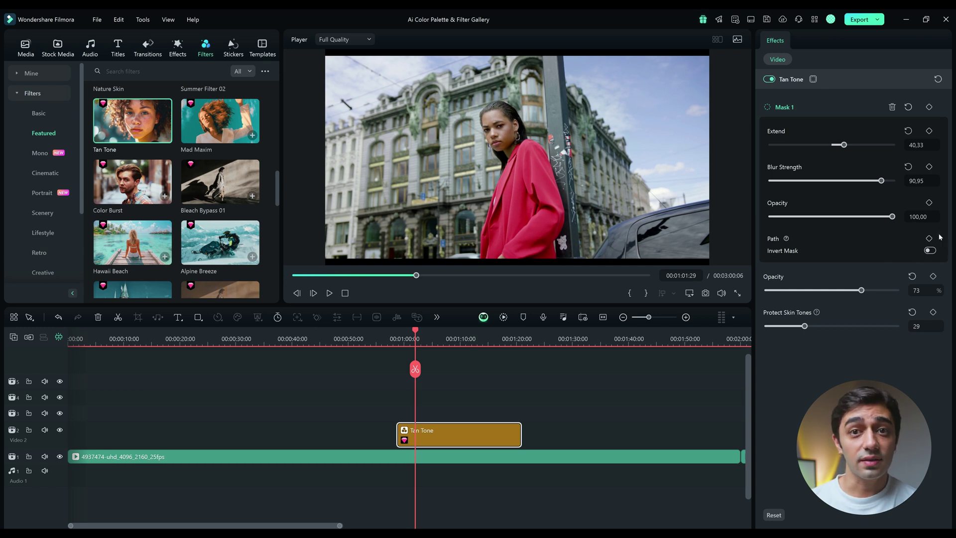
left_click(929, 251)
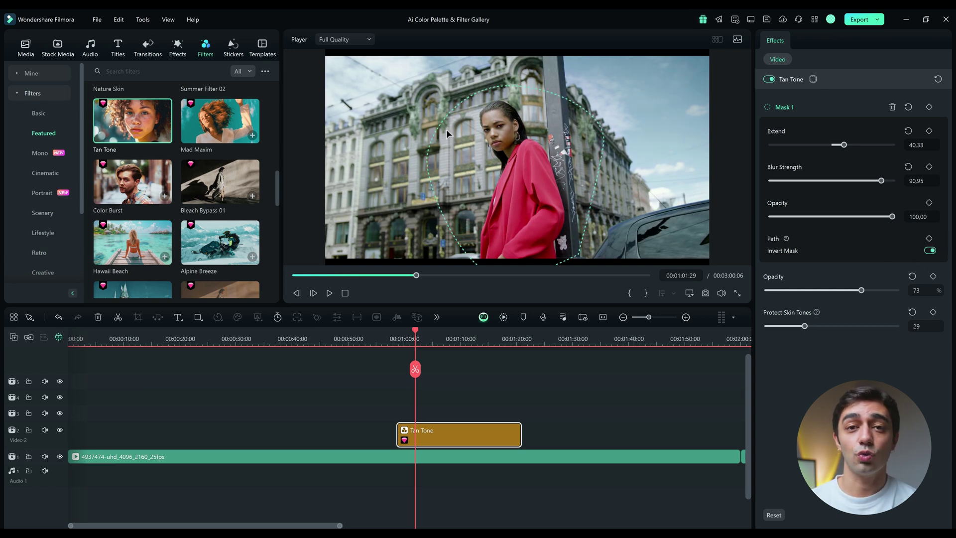
left_click(415, 90)
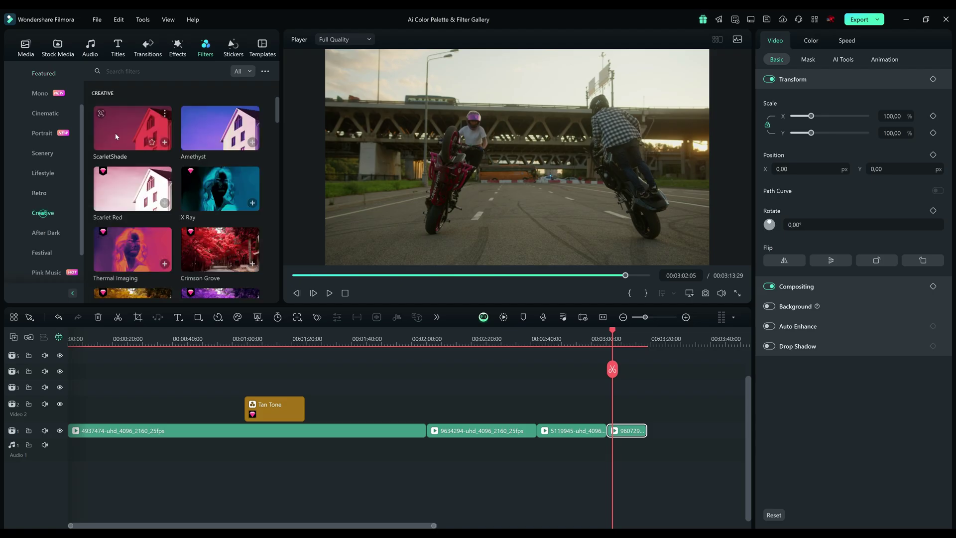
Step: Add Liquid Mercury from Creative filters, then Dark Film from Cinematic, over the first clip
scroll(119, 139, "down", 10)
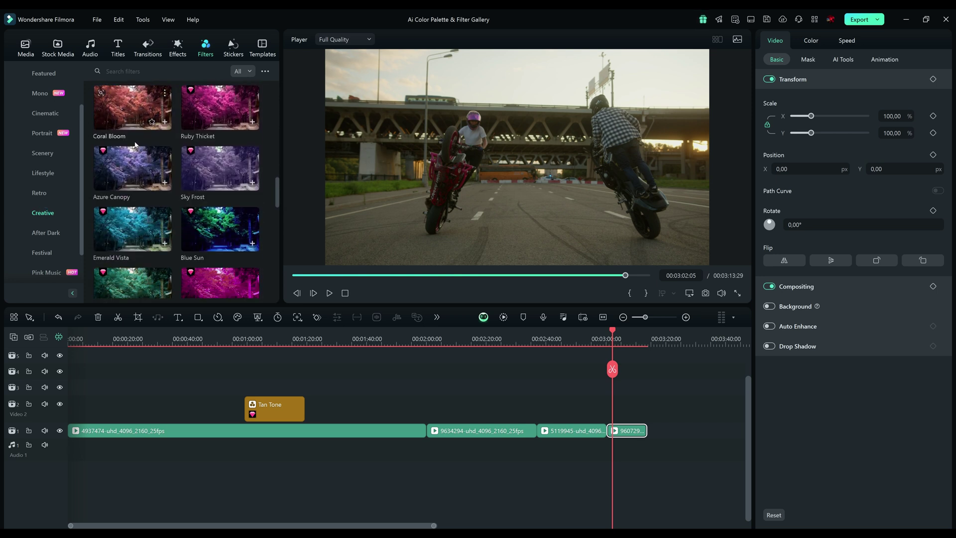
scroll(132, 150, "down", 10)
left_click(133, 136)
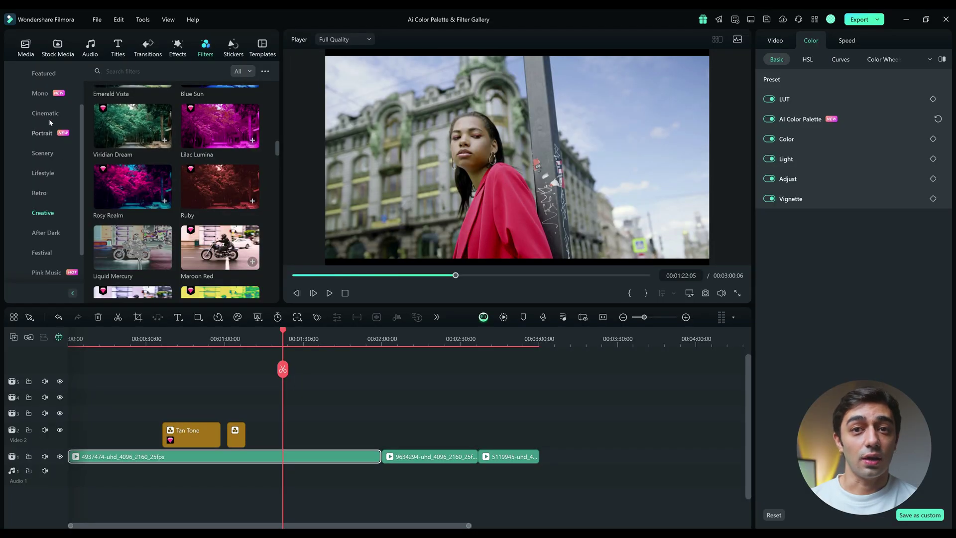
left_click(45, 113)
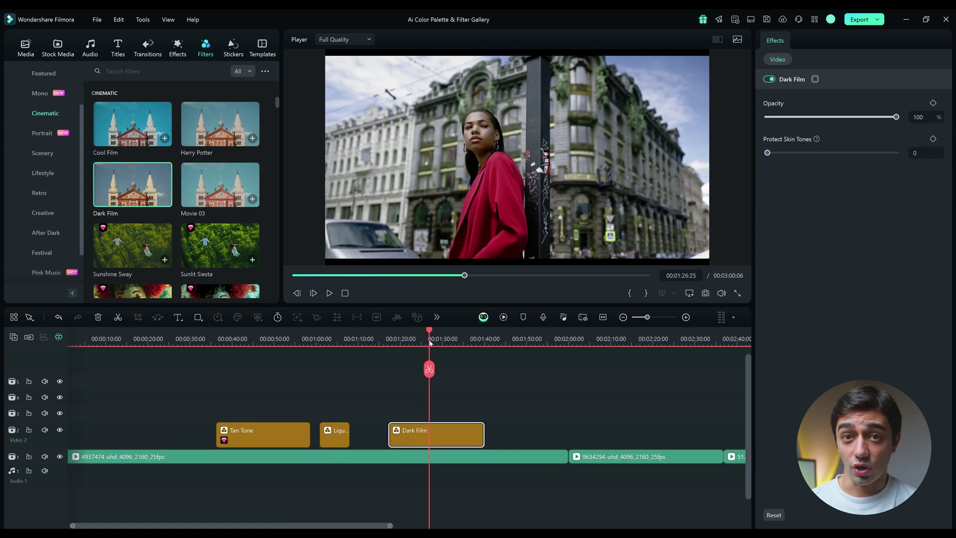
Step: Star the Movie 03 filter and view the four-filter Favorites collection under Mine
left_click_drag(432, 343, 438, 346)
left_click(239, 199)
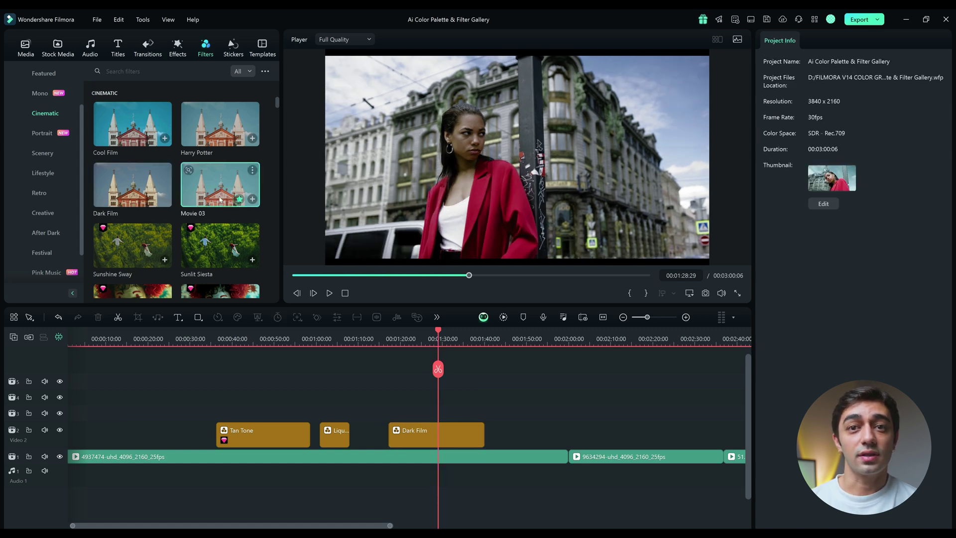
scroll(48, 174, "up", 2)
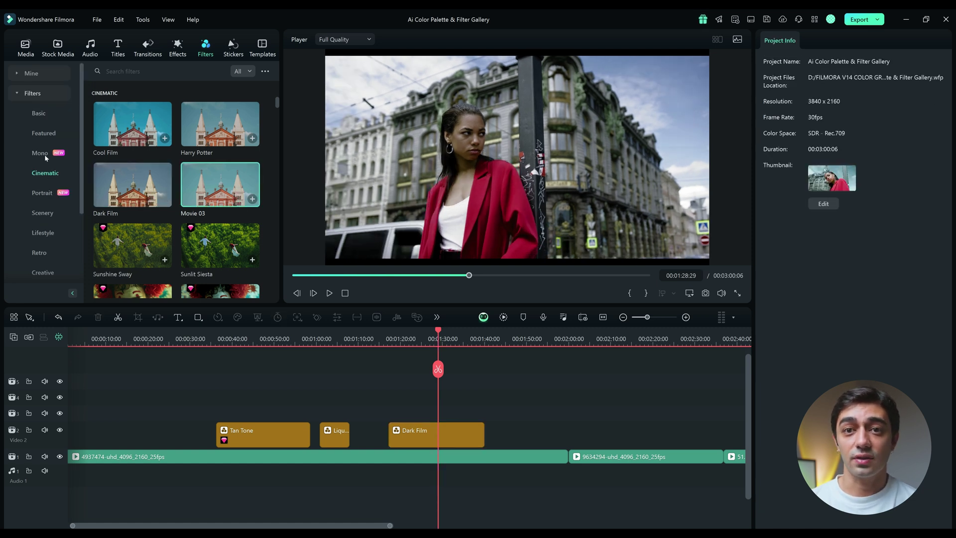
left_click(20, 73)
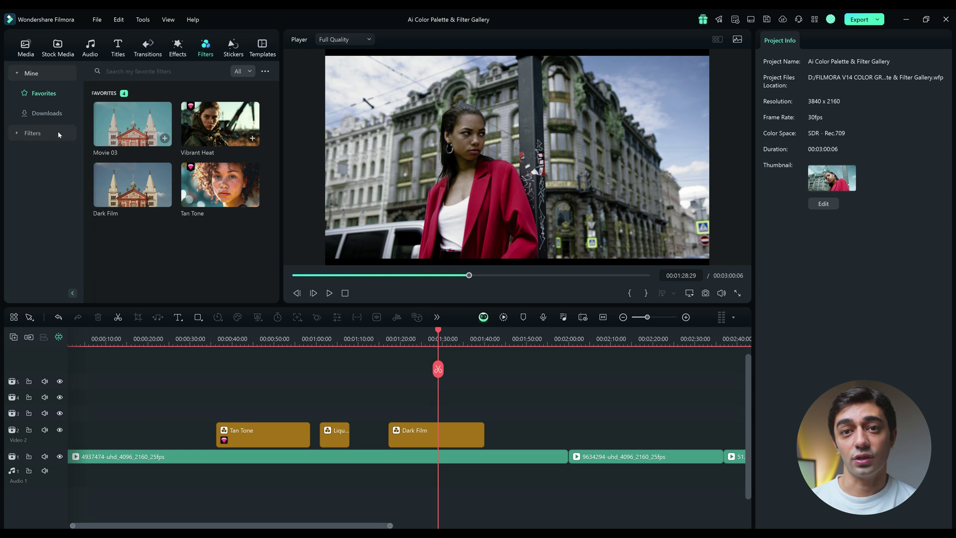